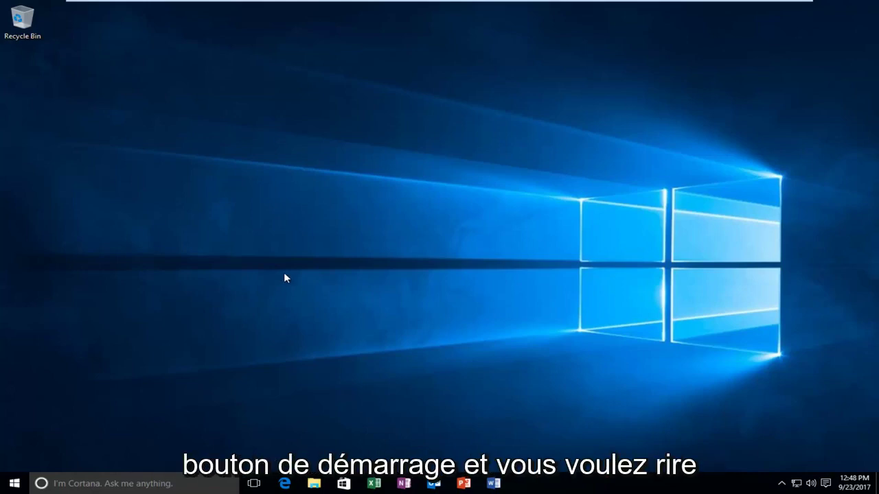
left_click(11, 483)
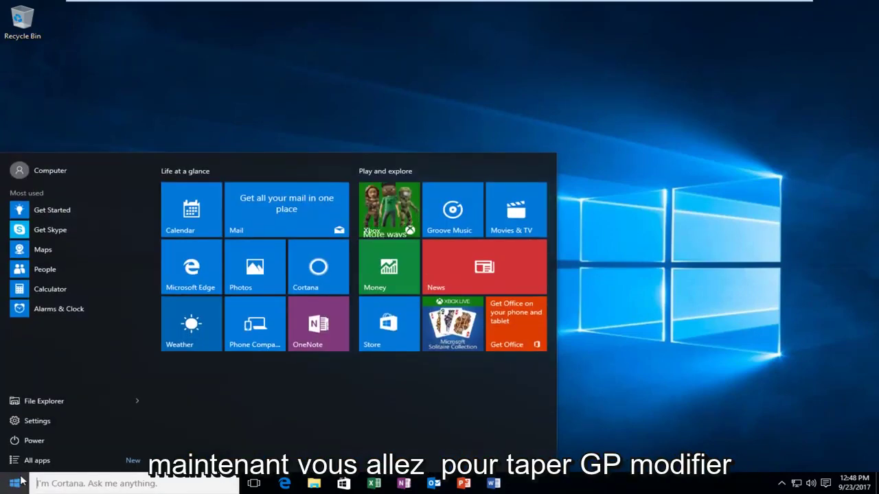
type("gpedit")
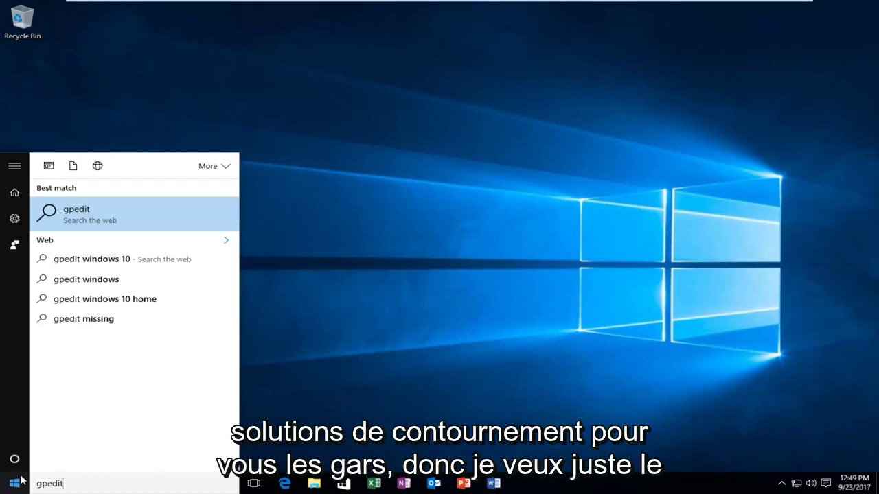
key("BackSpace")
key("BackSpace")
key("BackSpace")
key("BackSpace")
key("BackSpace")
key("BackSpace")
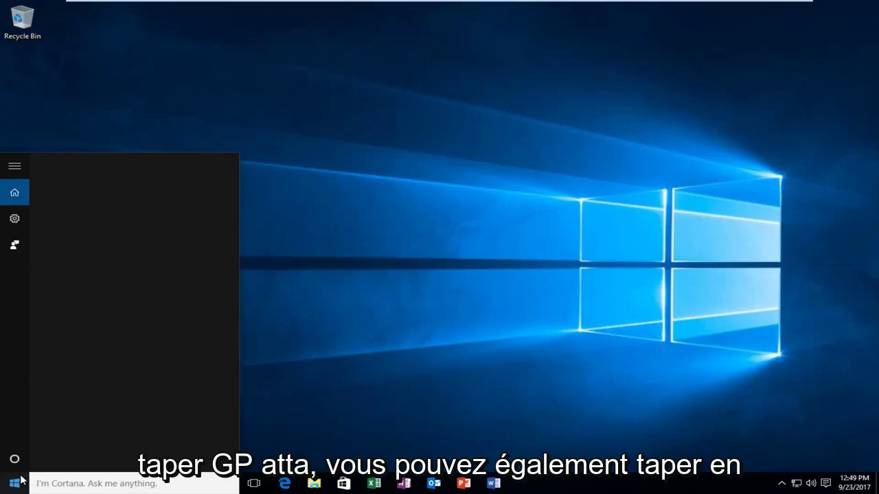
Step: Search for "group" and open Edit group policy
type("group")
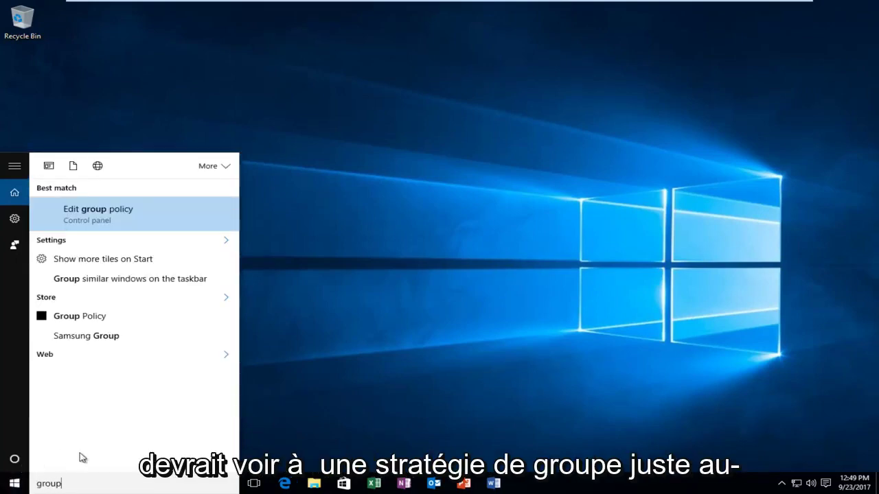
left_click(99, 218)
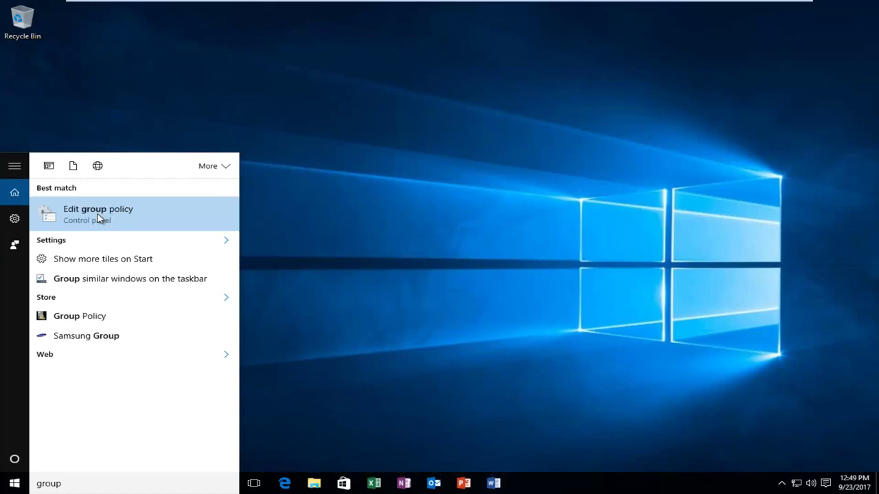
left_click(99, 217)
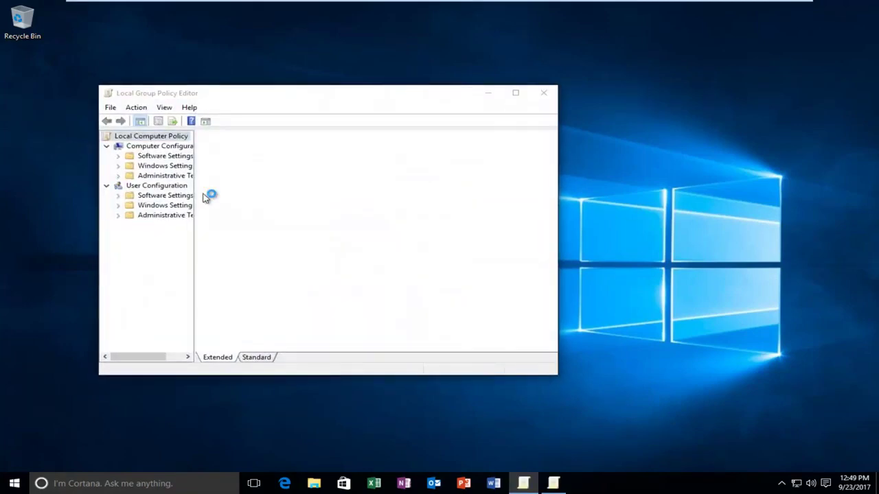
Step: Enlarge the Local Group Policy Editor window and widen its console tree so the folder names fit
left_click_drag(421, 90, 420, 60)
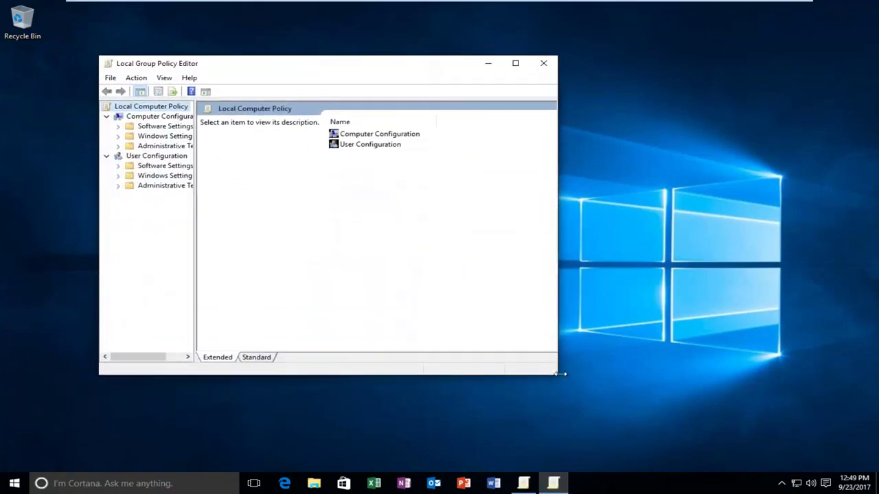
left_click_drag(557, 375, 732, 414)
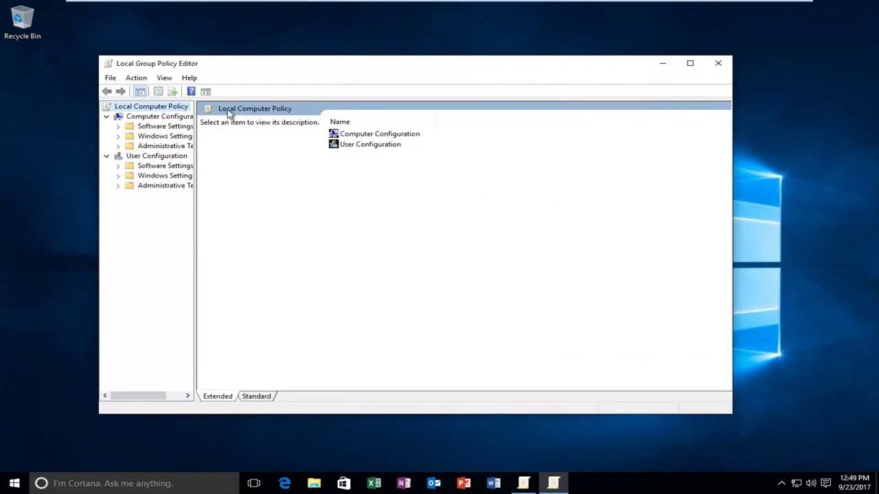
left_click_drag(195, 101, 281, 107)
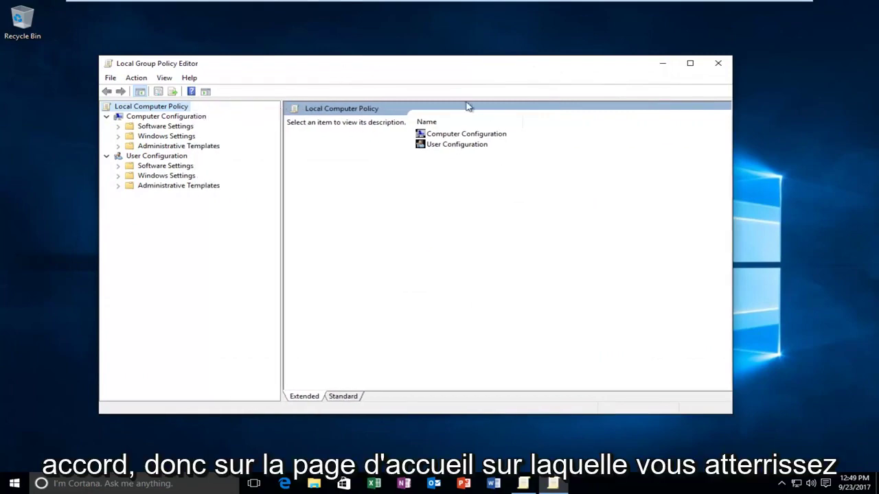
Step: Open the Attachment Manager folder in User Configuration > Administrative Templates > Windows Components
double_click(460, 145)
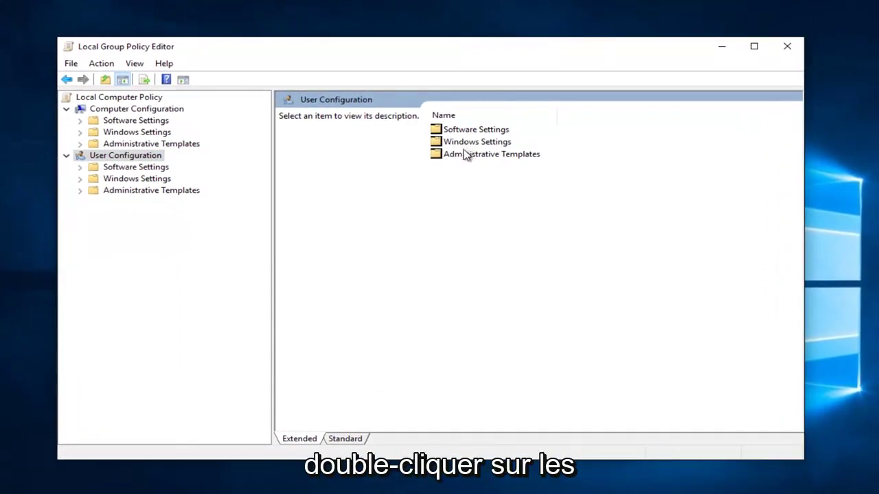
double_click(464, 156)
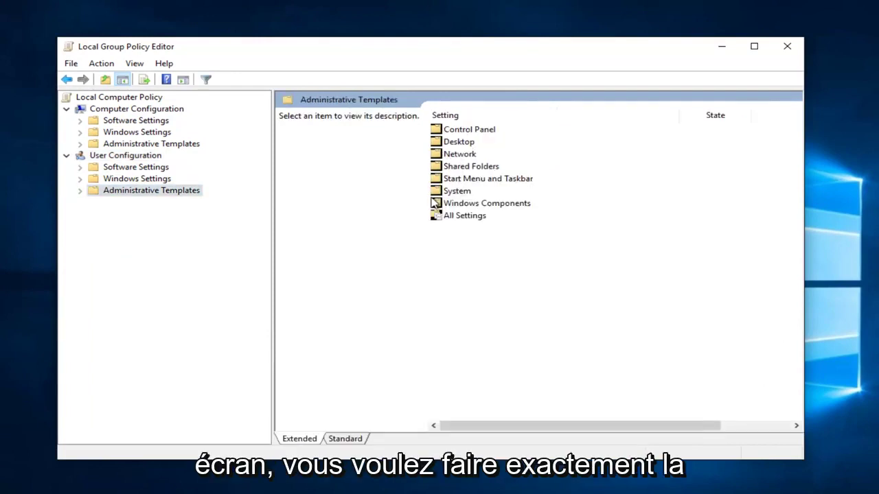
double_click(473, 205)
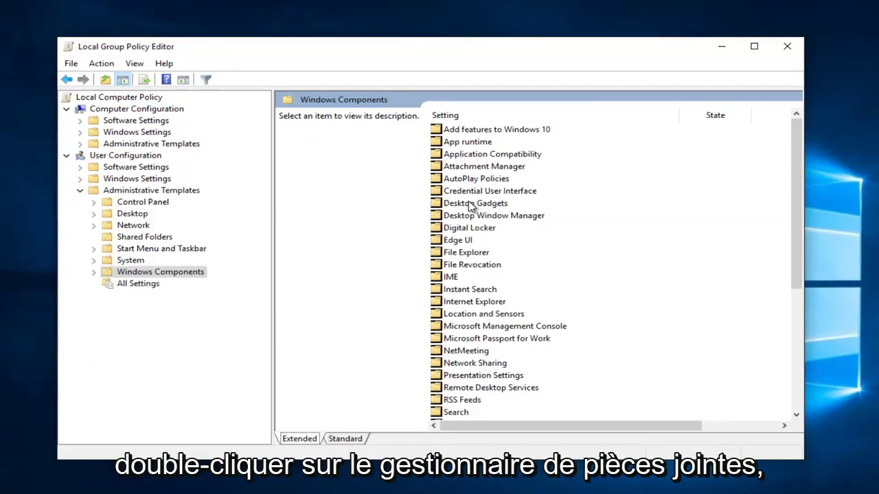
double_click(467, 167)
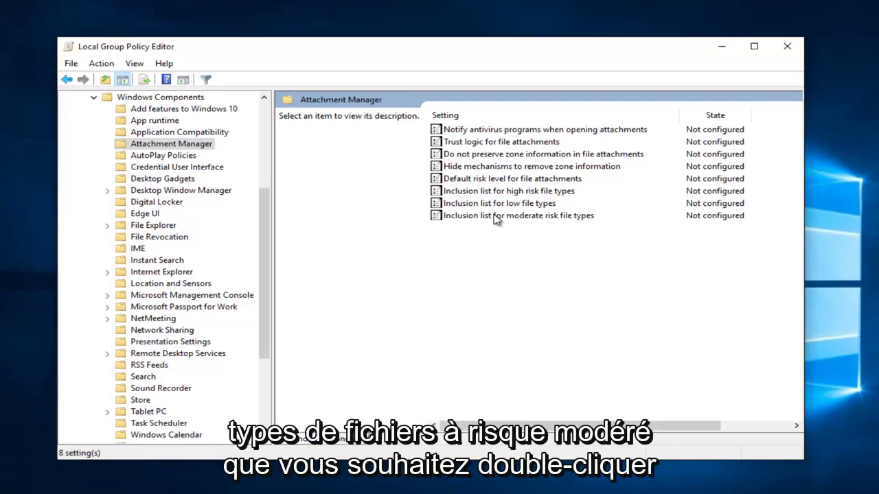
Step: Enable the "Inclusion list for moderate risk file types" policy with .exe as the moderate risk extension and apply it
left_click(485, 217)
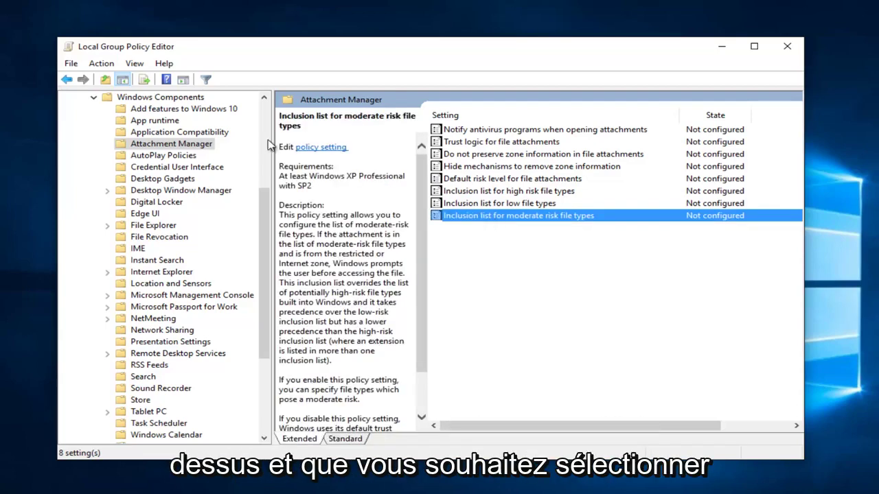
double_click(477, 217)
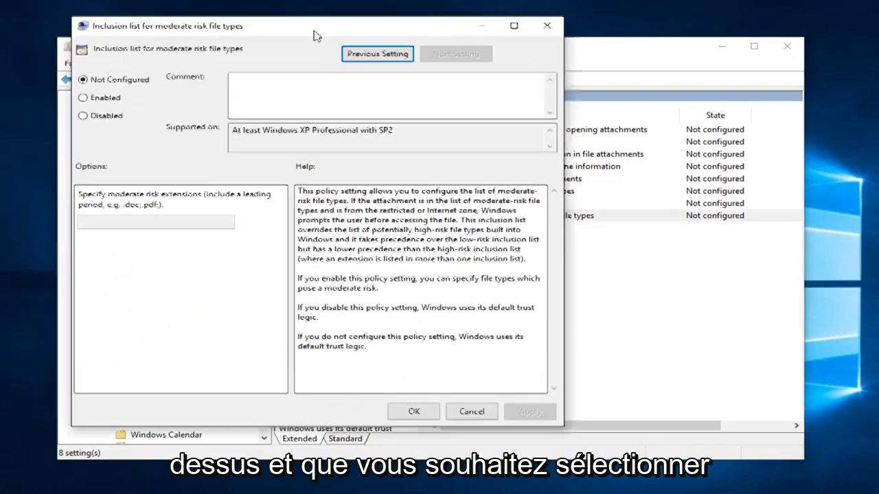
left_click_drag(316, 36, 355, 39)
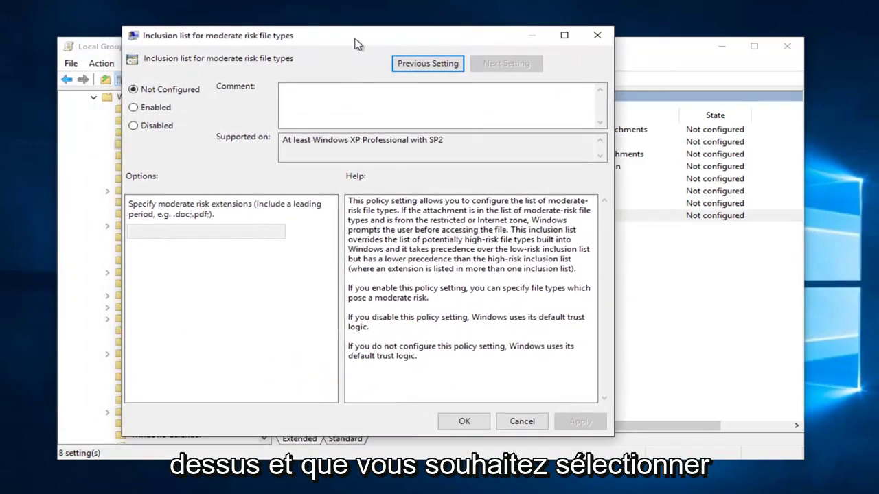
left_click(140, 110)
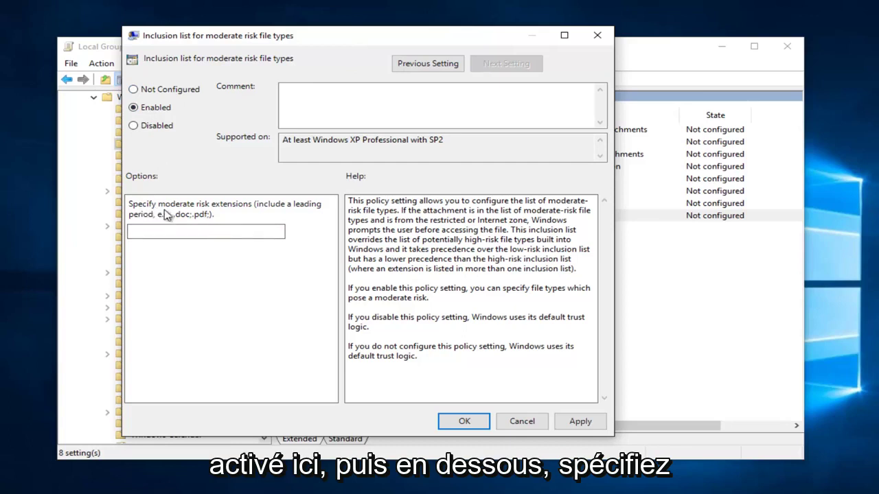
left_click(208, 236)
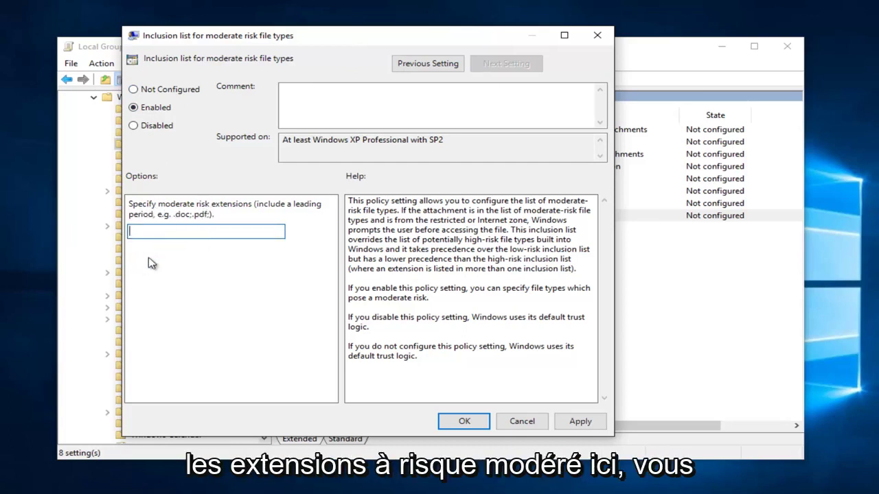
type(".exe")
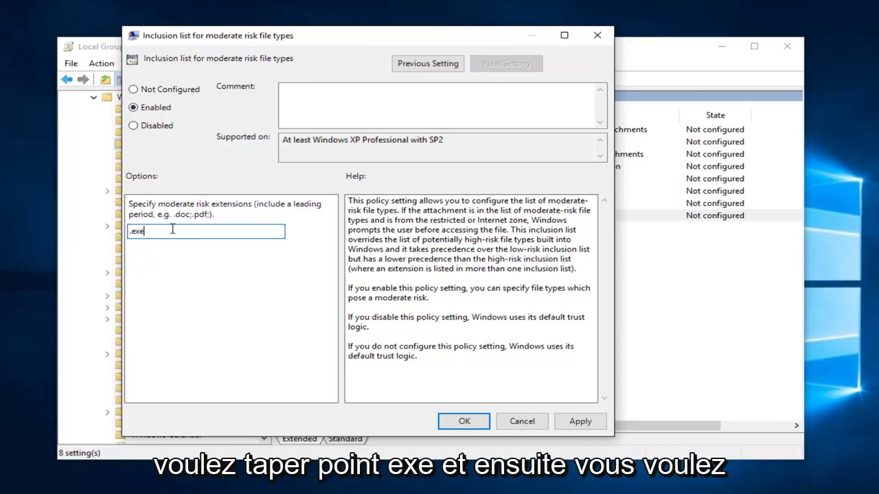
left_click(574, 420)
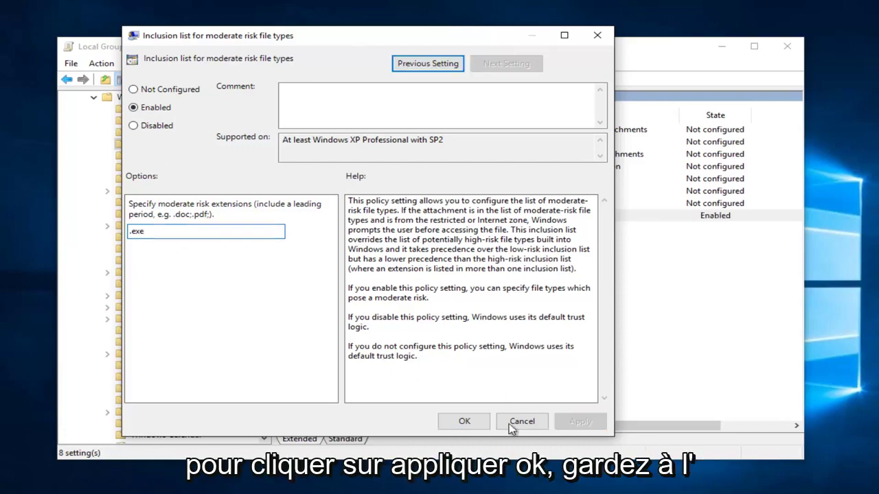
left_click(464, 421)
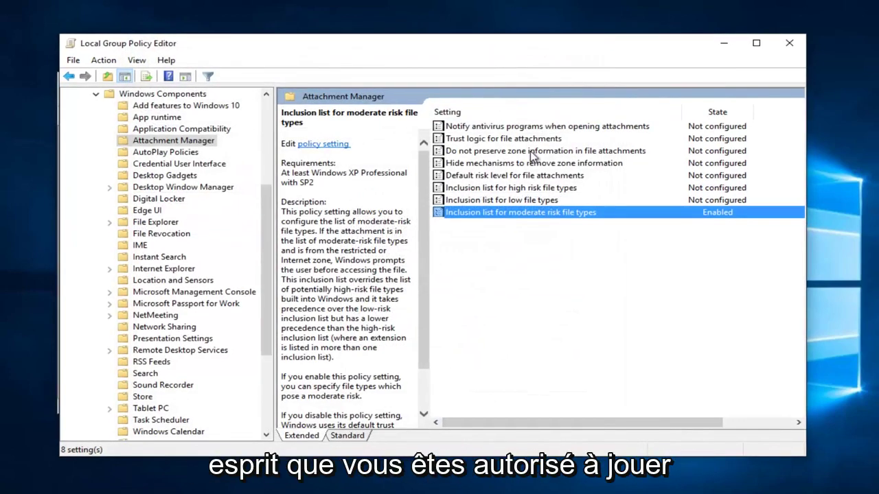
Step: Review the descriptions of the inclusion list policies for high risk, low and moderate risk file types
left_click(506, 193)
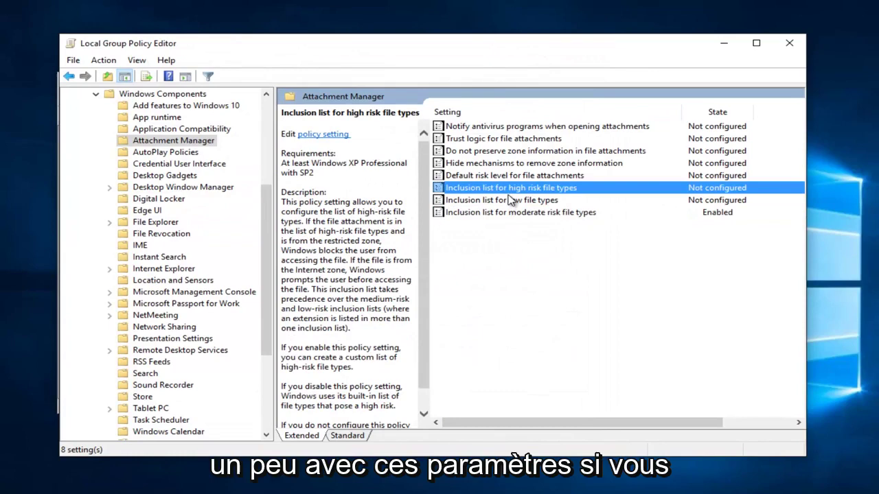
left_click(512, 200)
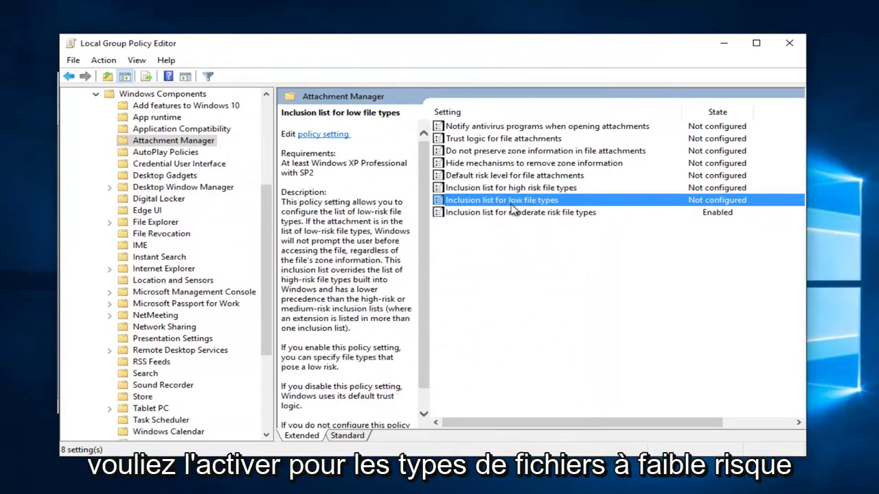
left_click(536, 214)
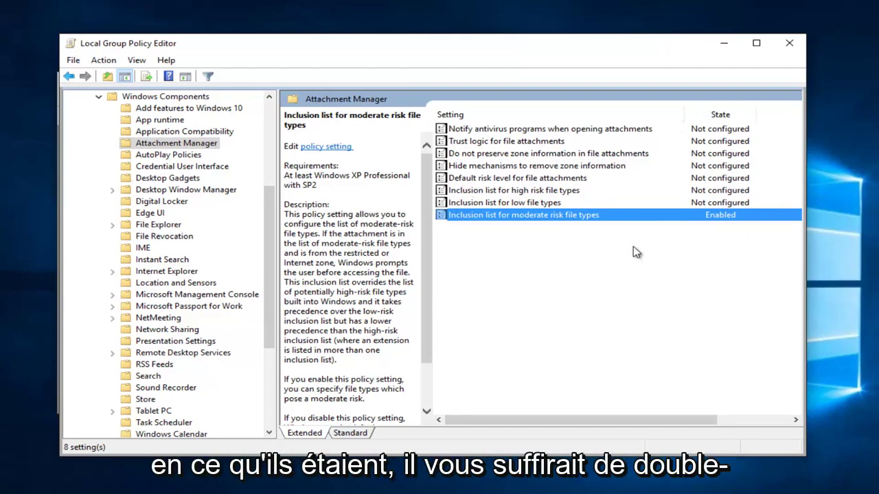
Step: Set the "Inclusion list for moderate risk file types" policy to Not Configured and apply it
double_click(543, 216)
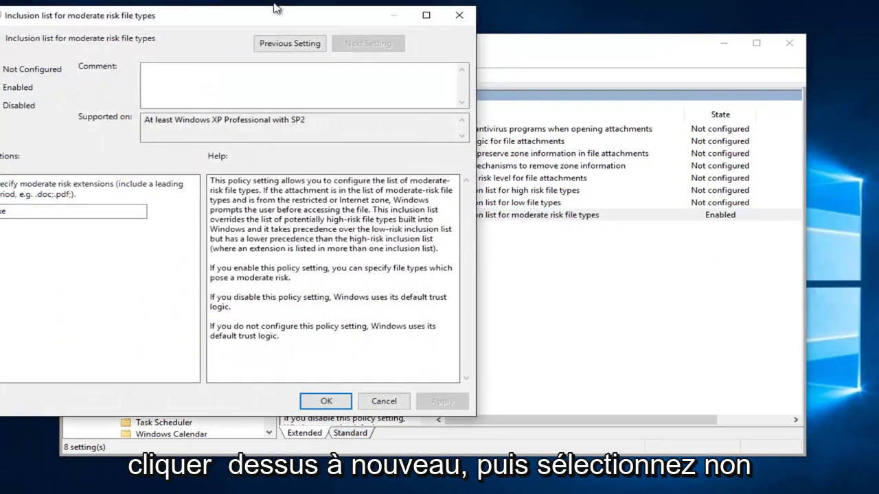
left_click(18, 73)
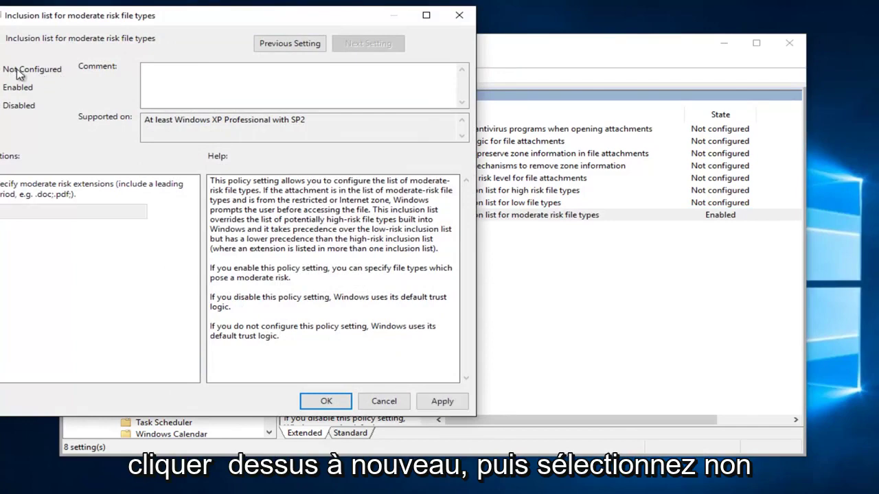
left_click(433, 402)
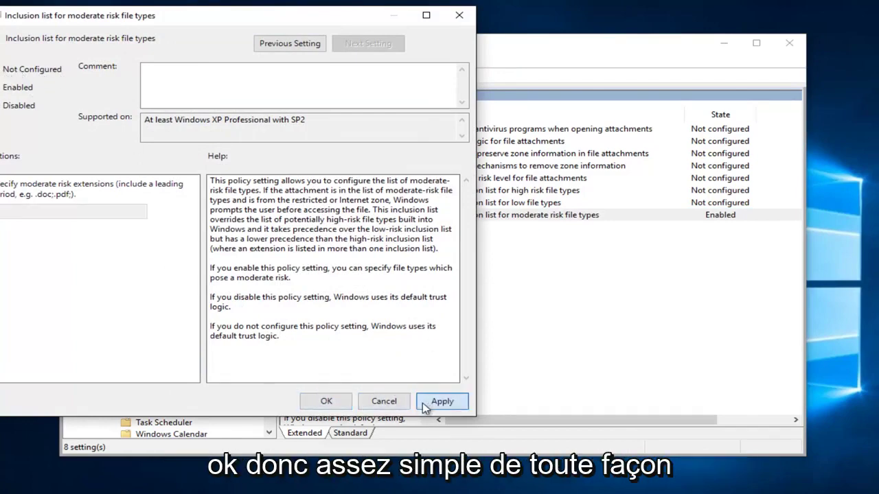
left_click(326, 401)
left_click_drag(445, 51, 462, 56)
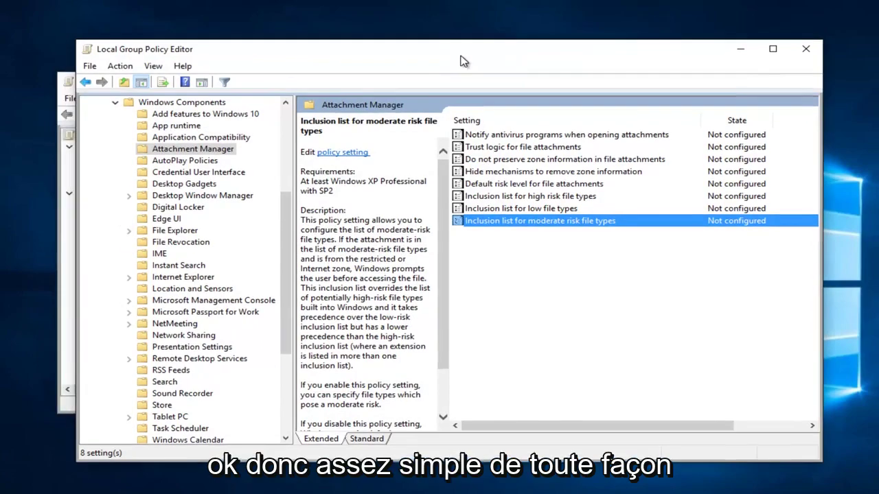